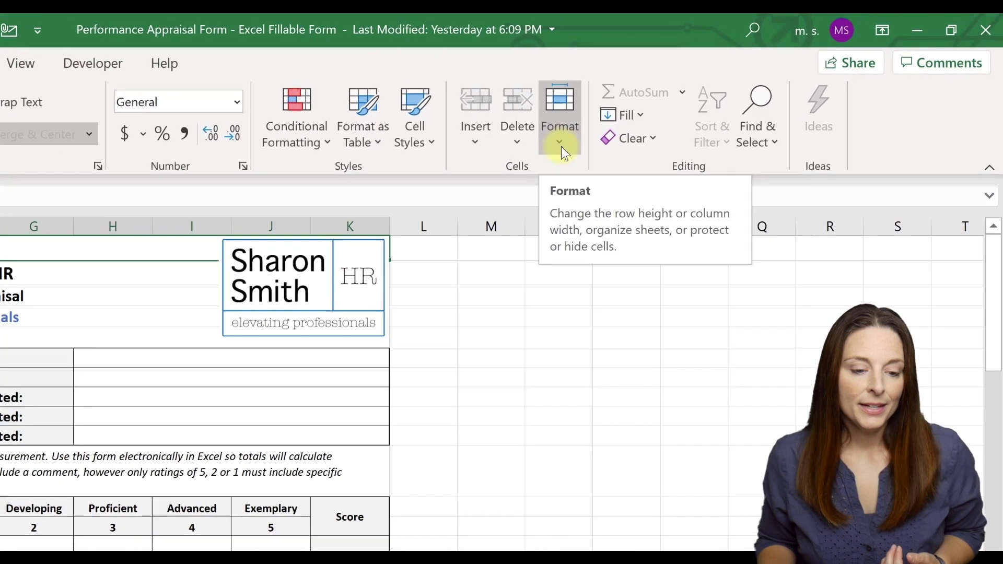
# Unprotect the Evaluation sheet so its cells can be edited
pyautogui.click(665, 112)
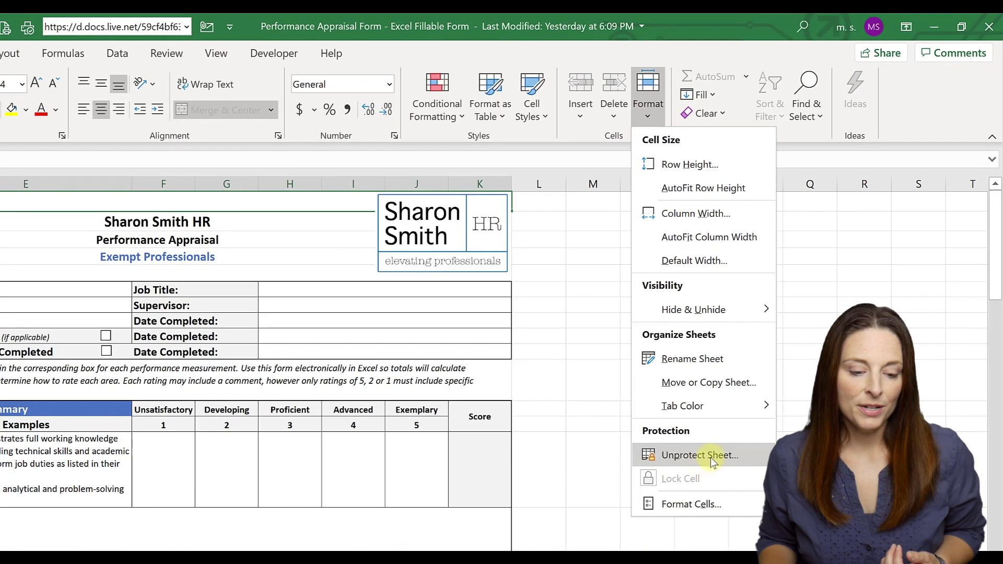
pyautogui.click(704, 463)
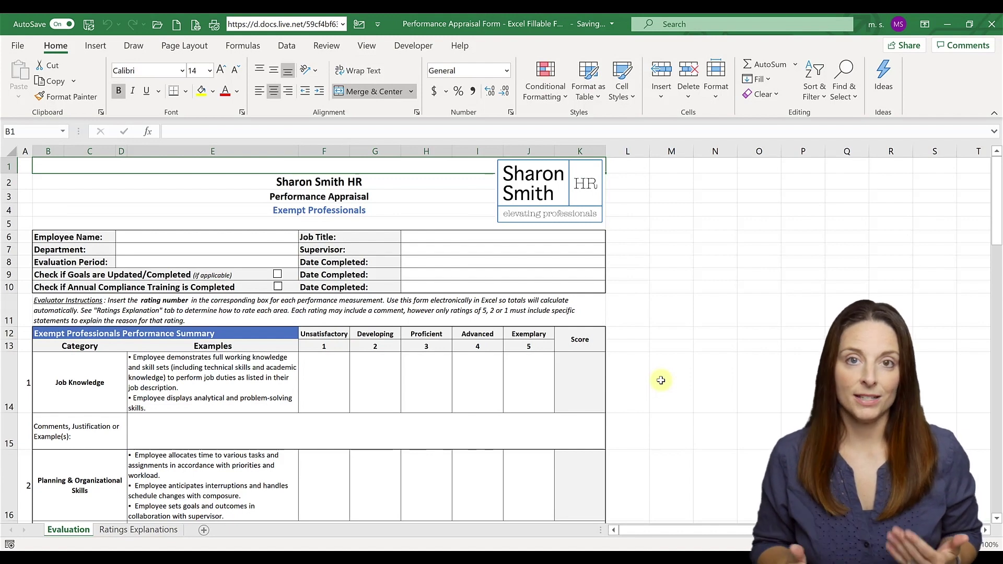
# Examine the form header: the company logo, the company name and the Exempt Professionals subtitle
pyautogui.click(543, 192)
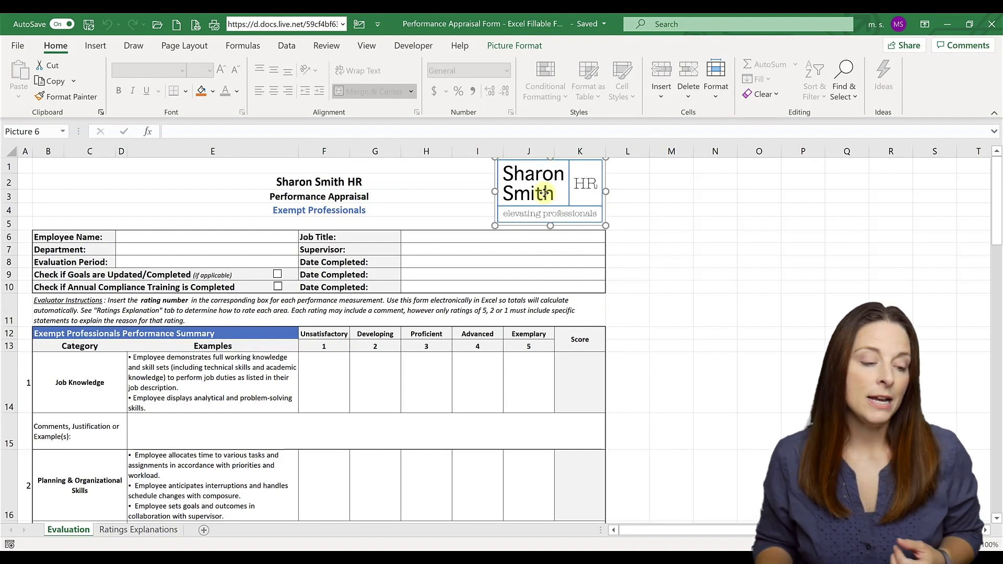
pyautogui.click(327, 183)
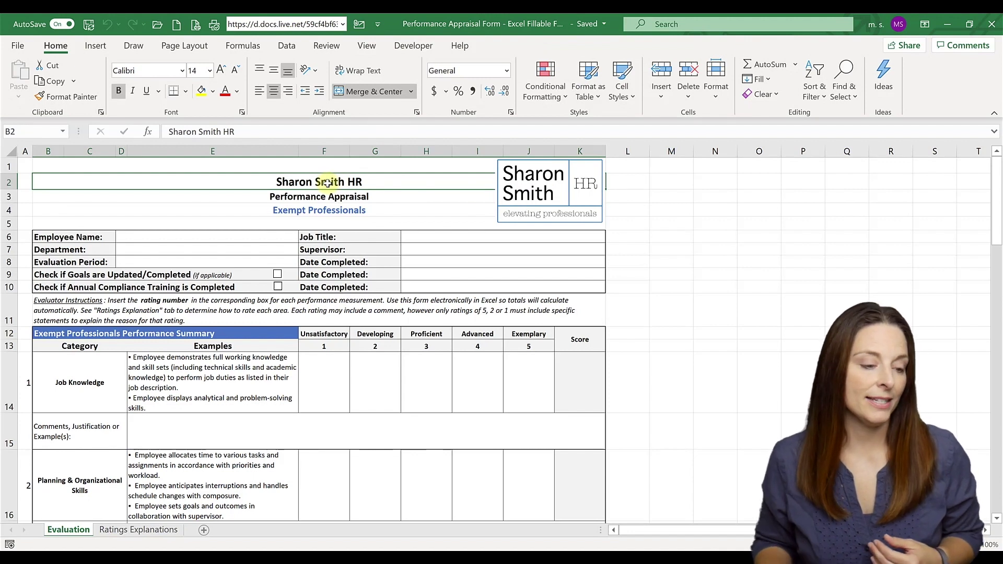
pyautogui.click(303, 210)
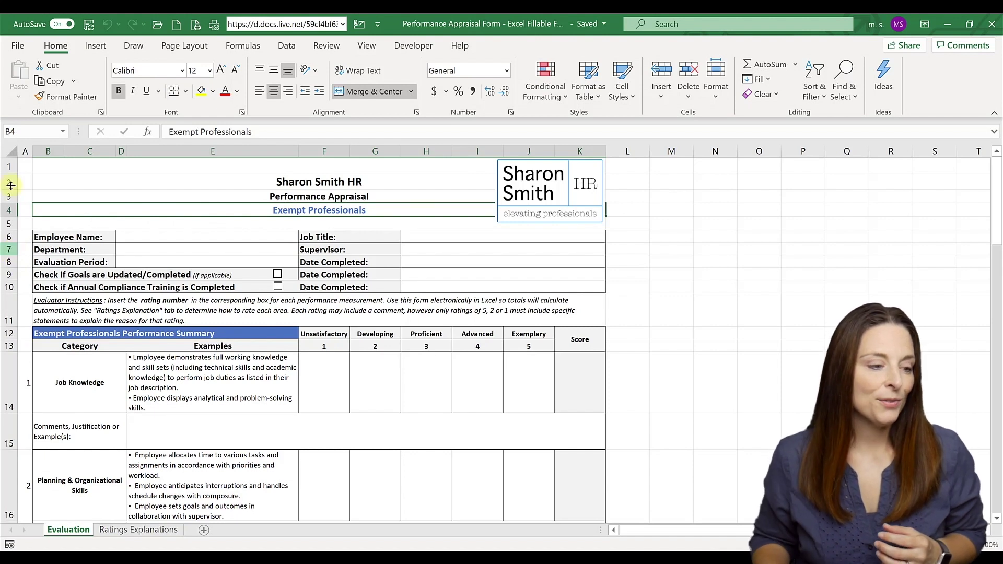
# Preview how the form's first two pages will print, and return to the worksheet
pyautogui.click(196, 27)
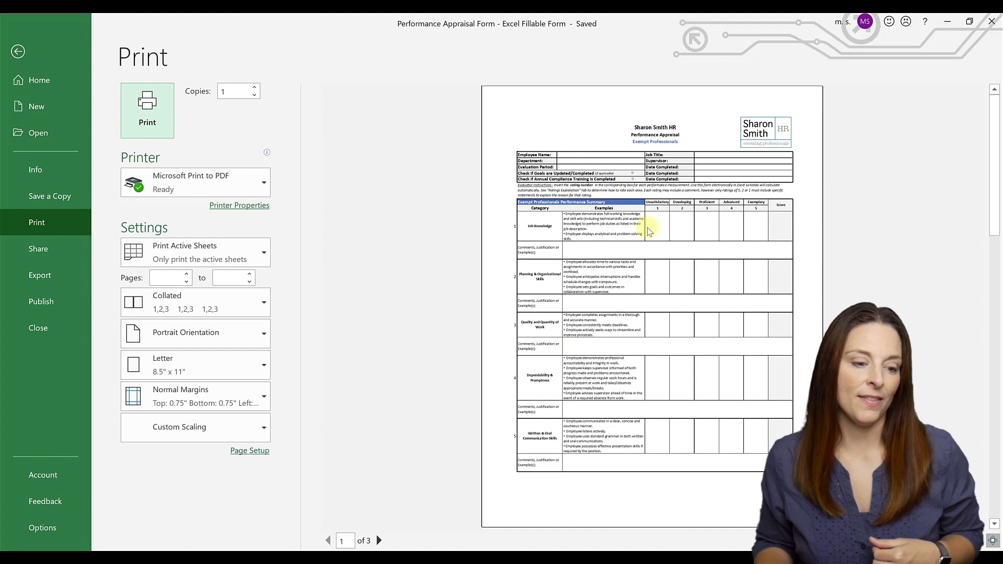
pyautogui.scroll(-2, 648, 232)
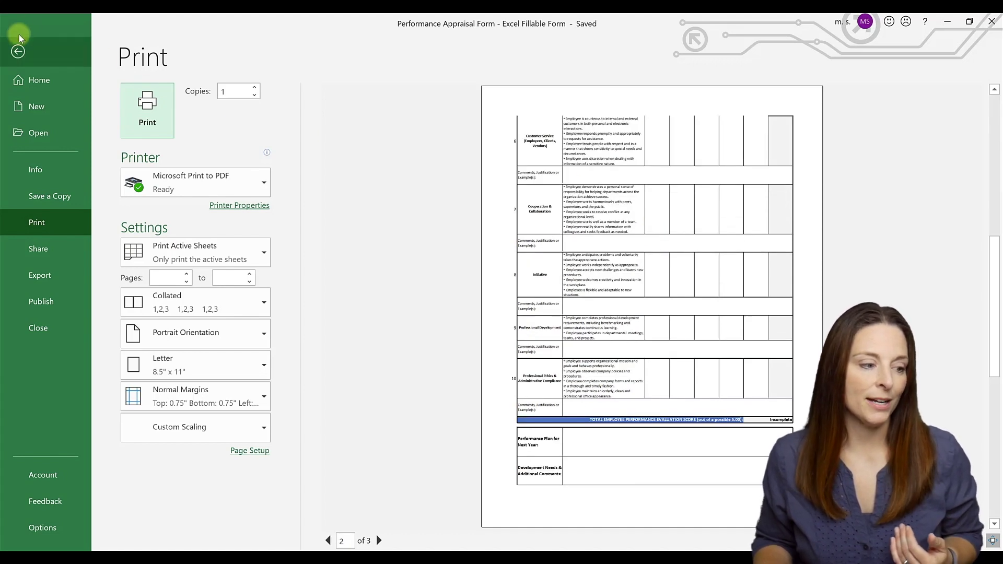
pyautogui.click(18, 52)
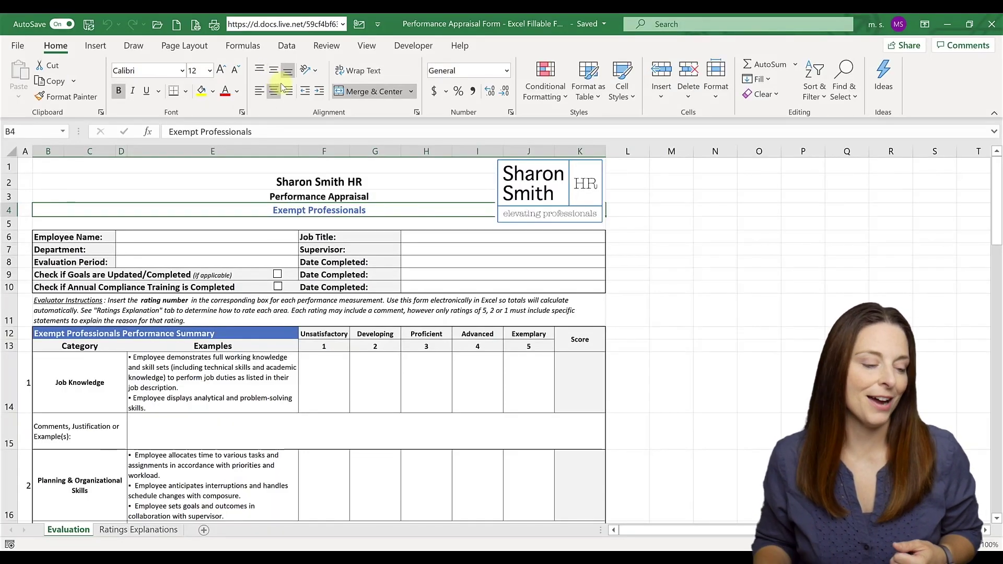
# Review the evaluator instructions, the Job Knowledge comments cell and the rating cells across row 14
pyautogui.click(203, 311)
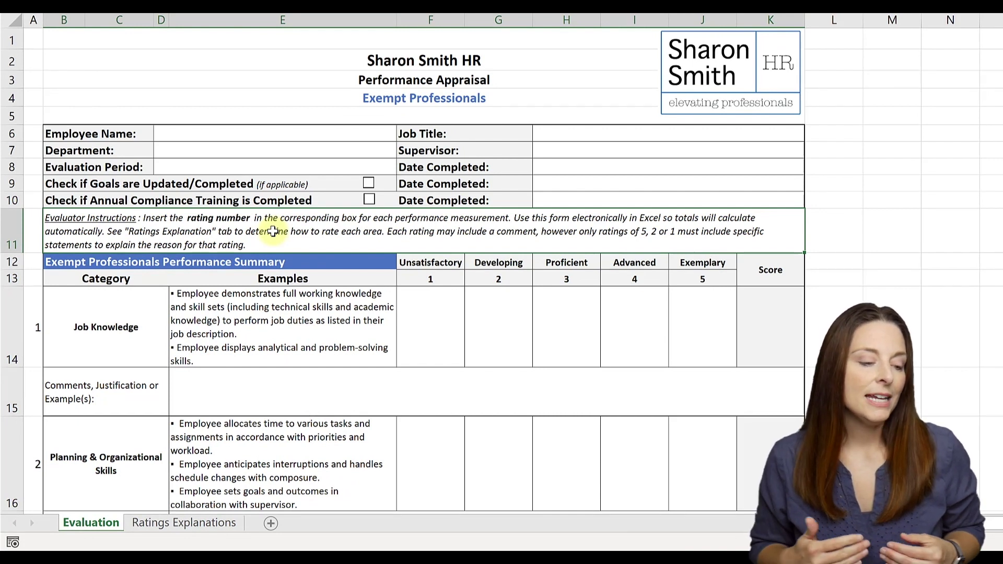
pyautogui.click(258, 392)
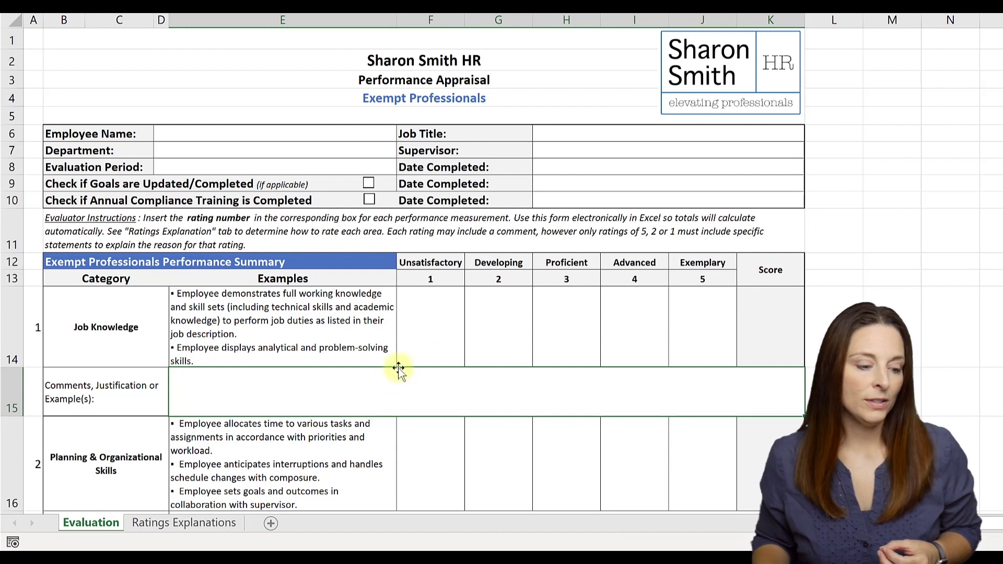
pyautogui.click(442, 316)
pyautogui.click(566, 324)
pyautogui.click(651, 326)
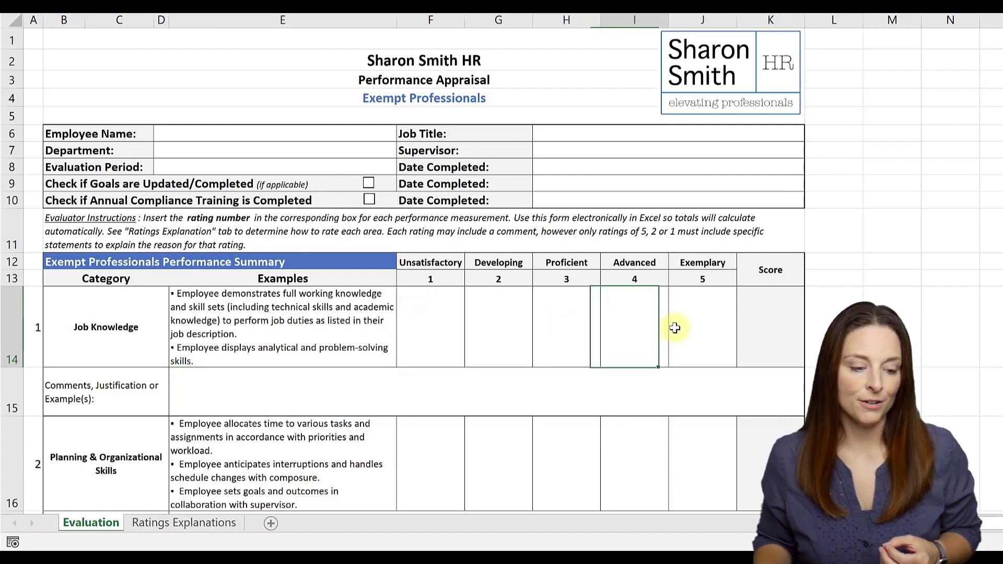
pyautogui.click(686, 329)
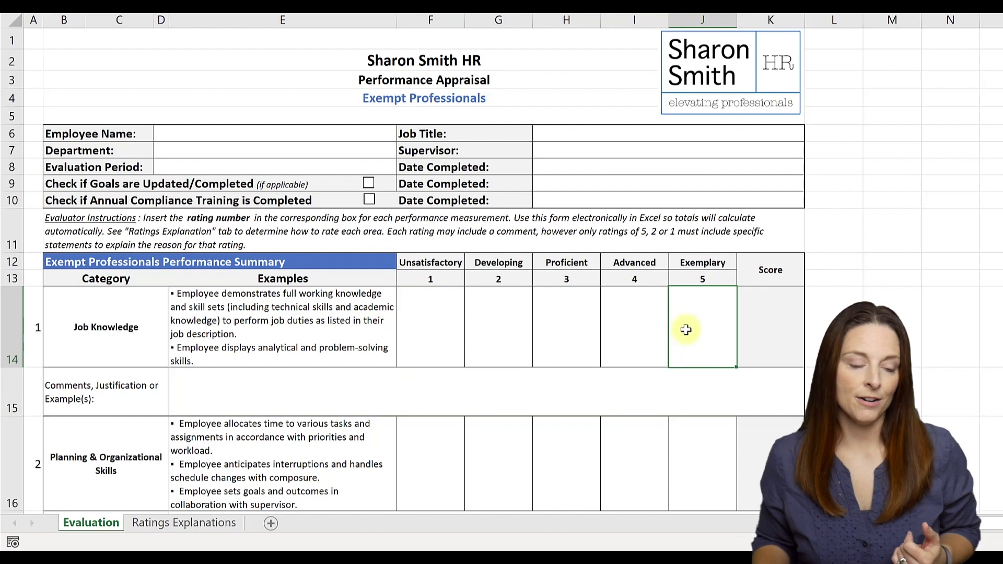
# Increase the height of row 15 to give the Job Knowledge comments more space
pyautogui.click(298, 389)
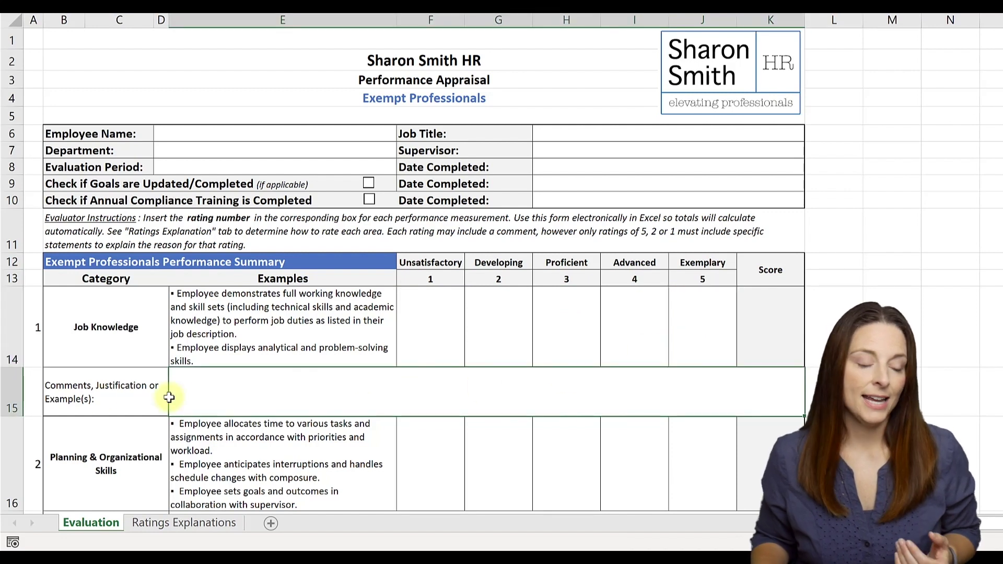
pyautogui.moveTo(13, 417); pyautogui.dragTo(13, 434)
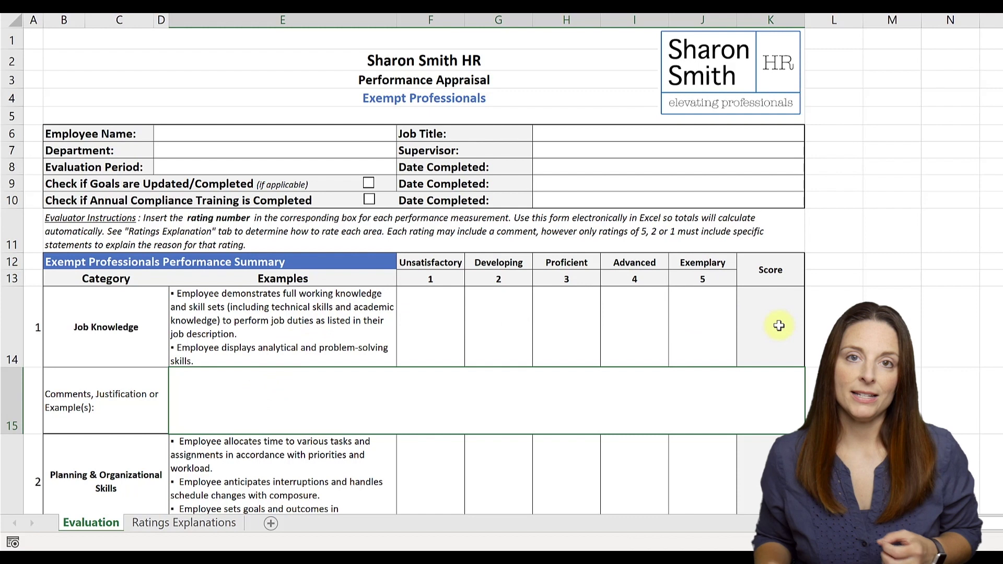
# Test the Exemplary rating cell J14 for Job Knowledge by entering 4 and accepting the invalid value
pyautogui.click(289, 325)
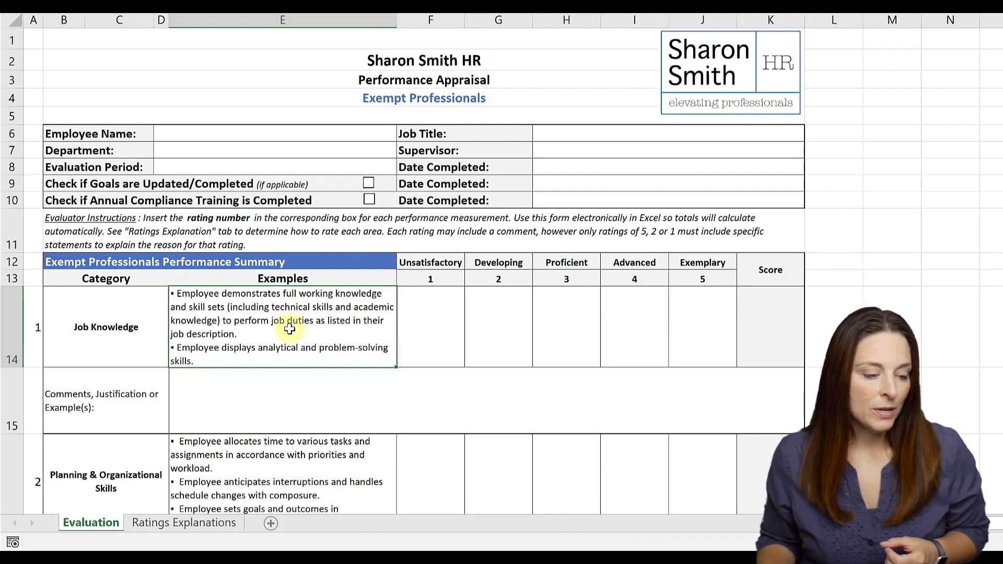
pyautogui.click(776, 320)
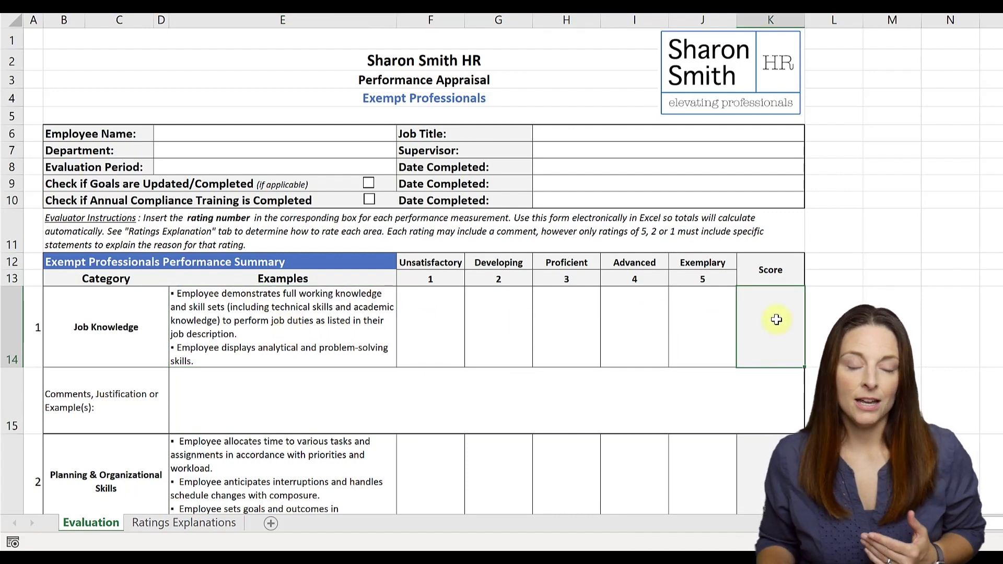
pyautogui.click(693, 321)
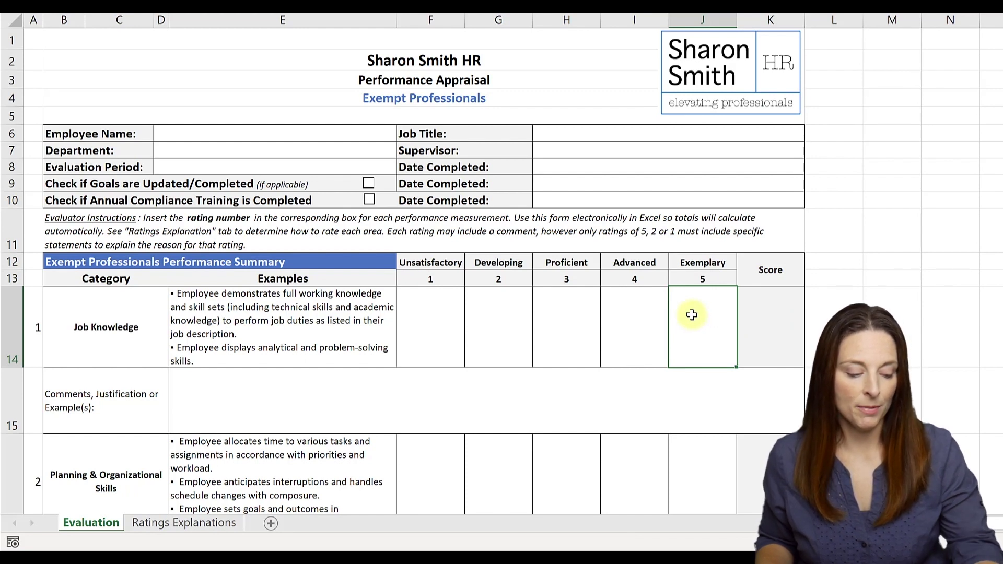
pyautogui.write('4')
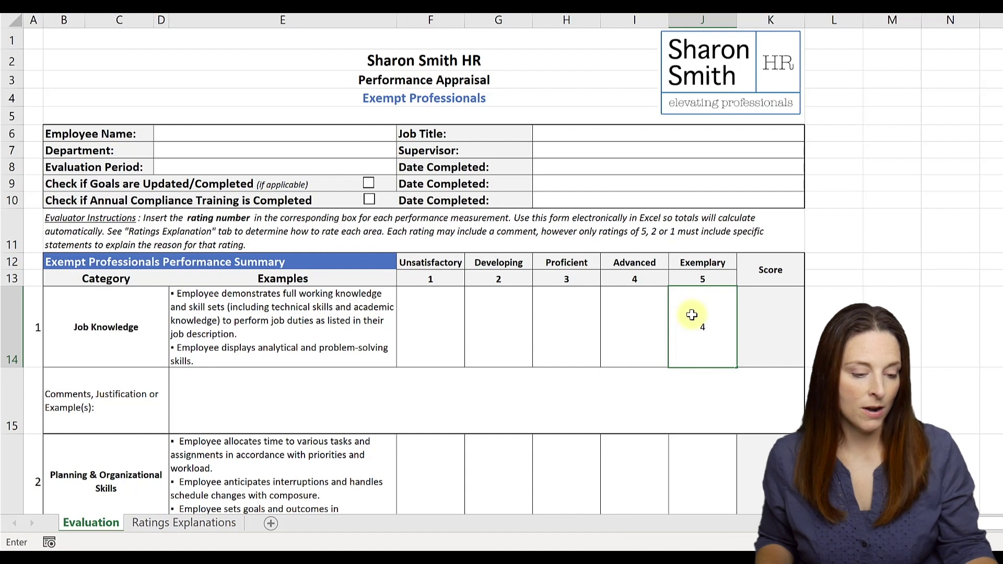
pyautogui.press('Return')
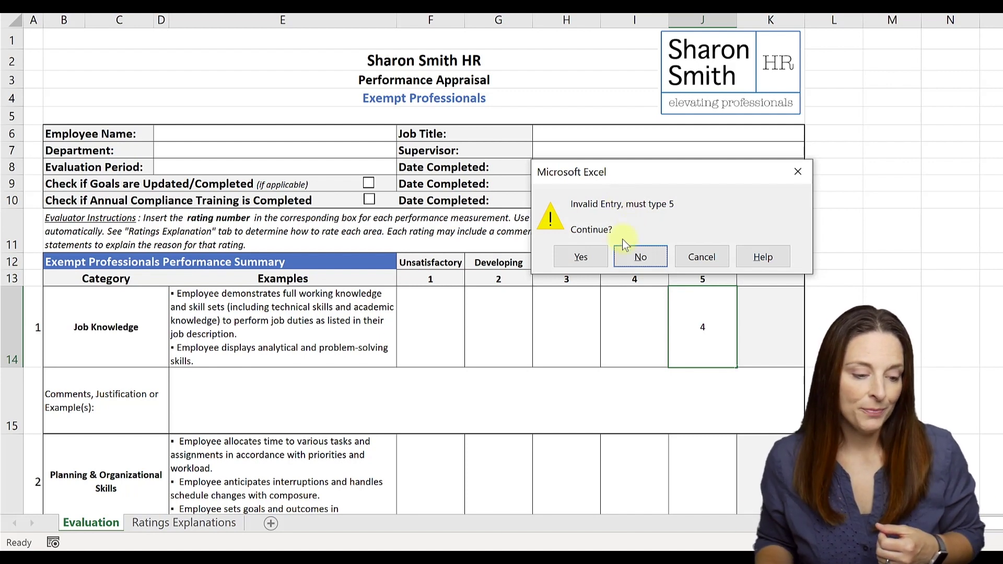
pyautogui.click(596, 256)
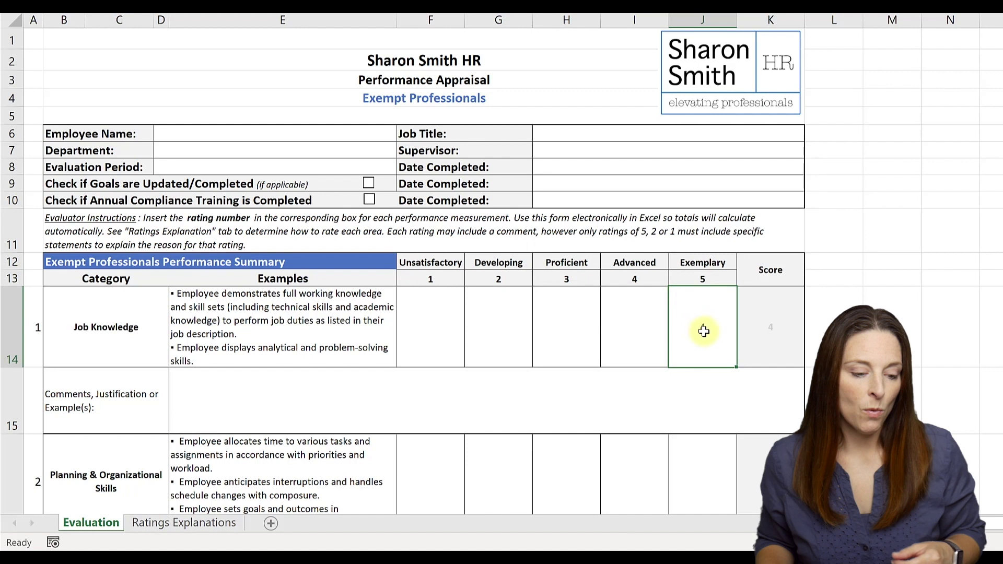
# Set the Exemplary rating for Job Knowledge in J14 to 5 and inspect the Score formula in K14
pyautogui.write('5')
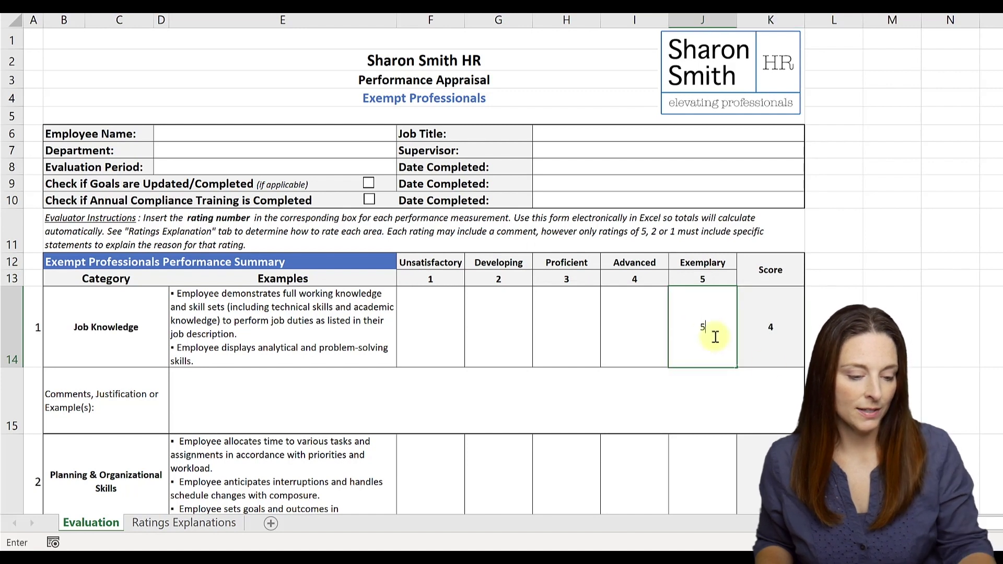
pyautogui.click(767, 366)
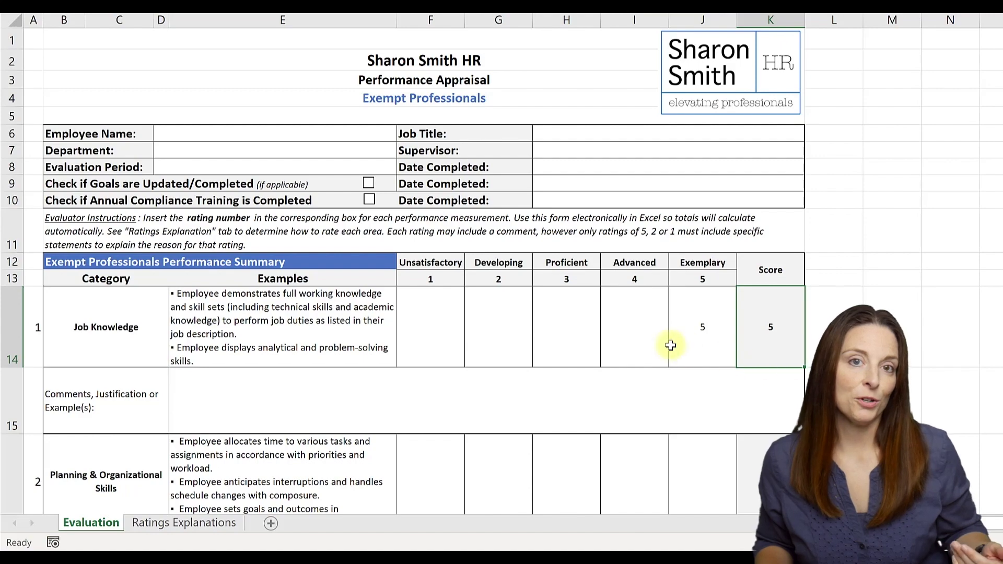
pyautogui.click(557, 331)
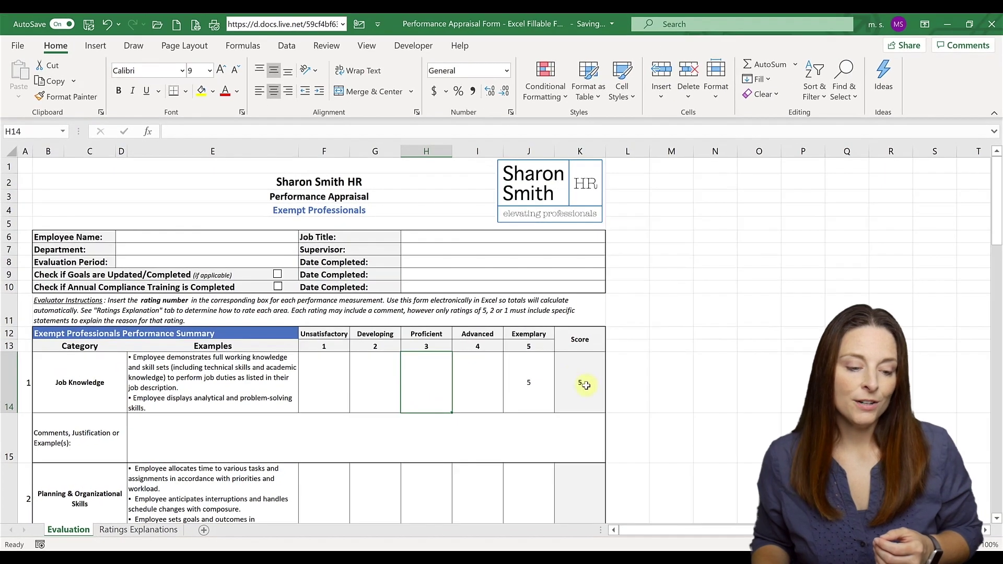
pyautogui.click(585, 385)
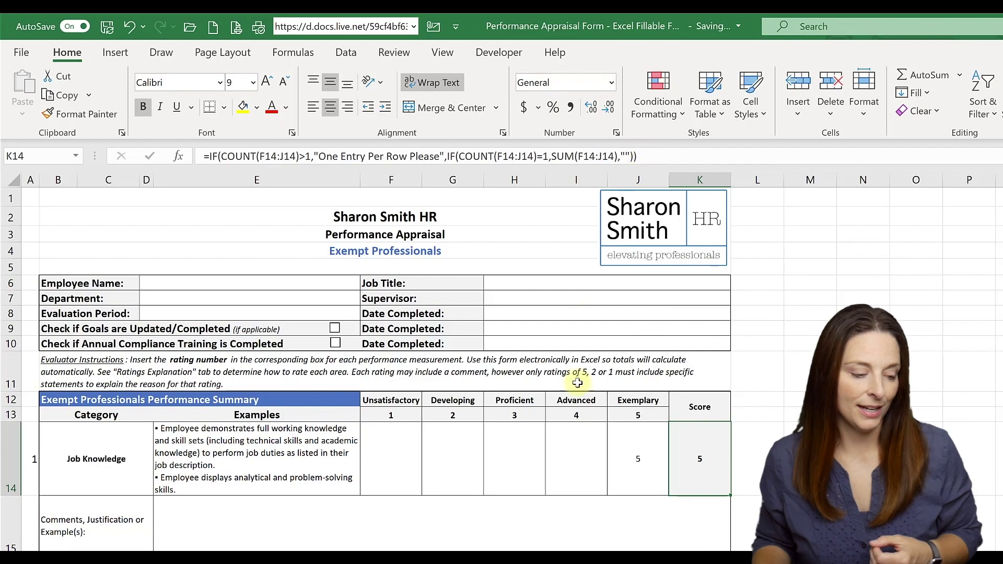
# Review the remaining performance categories and their examples, down to the total evaluation score row
pyautogui.scroll(-2, 574, 488)
pyautogui.scroll(-3, 528, 448)
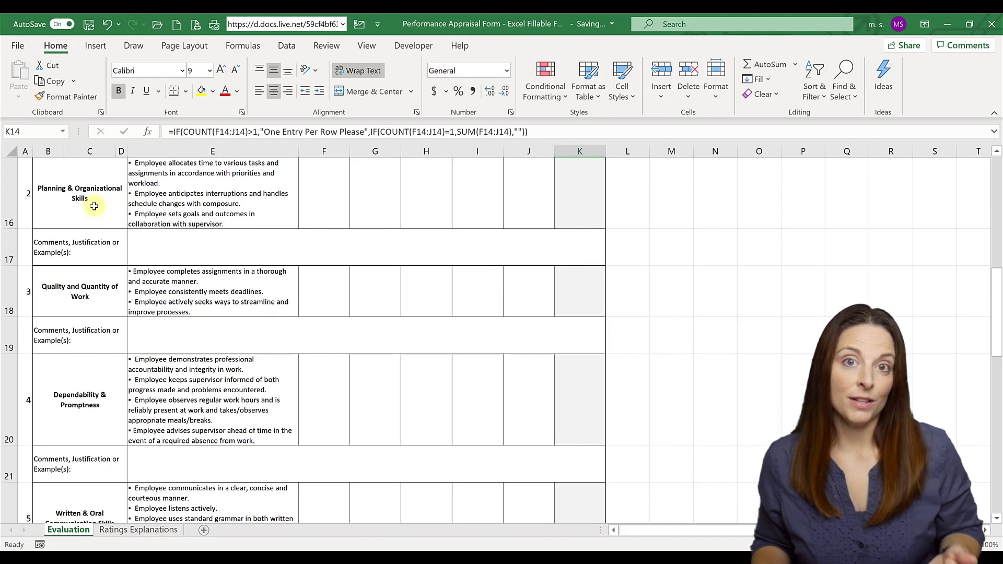
pyautogui.click(211, 290)
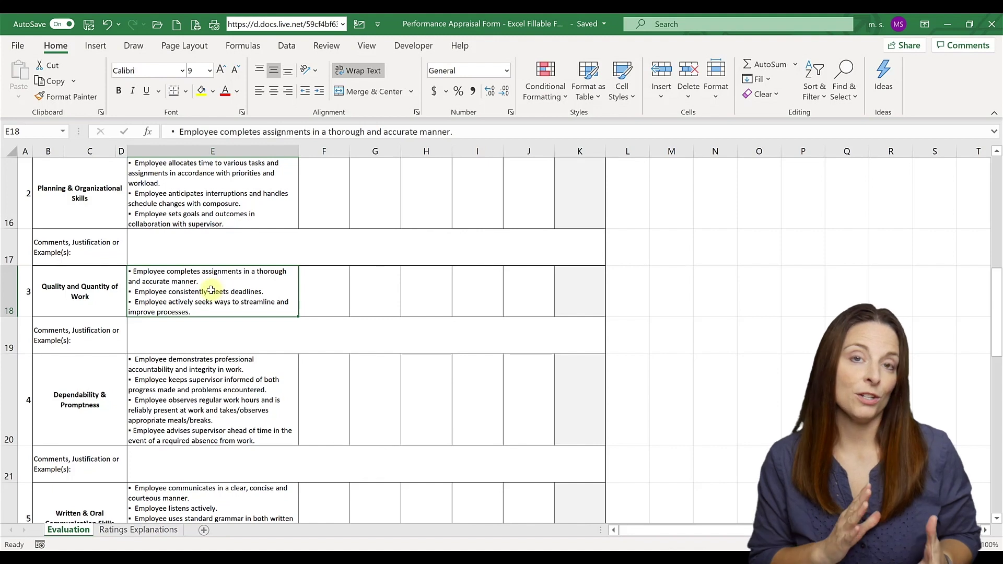
pyautogui.click(103, 292)
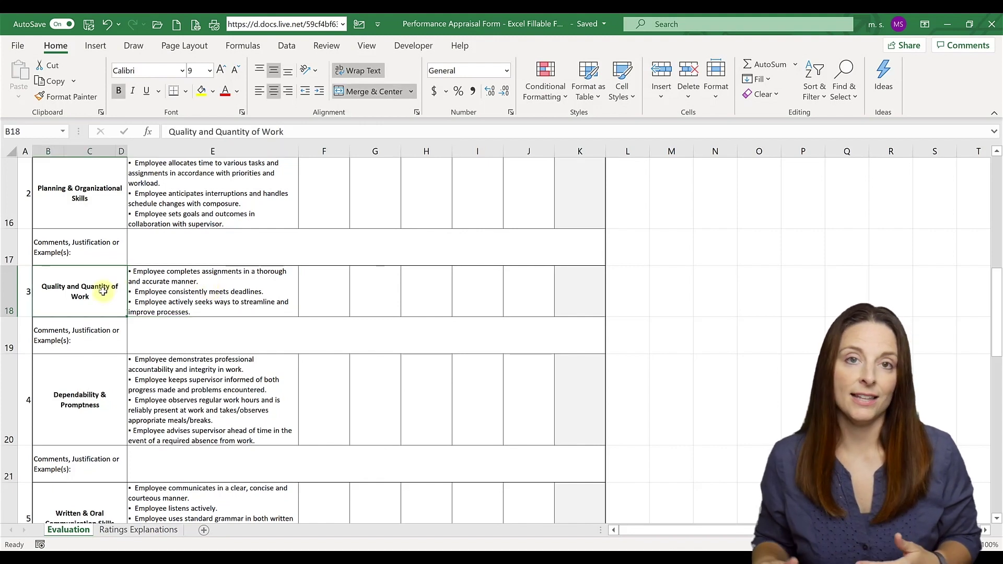
pyautogui.click(190, 297)
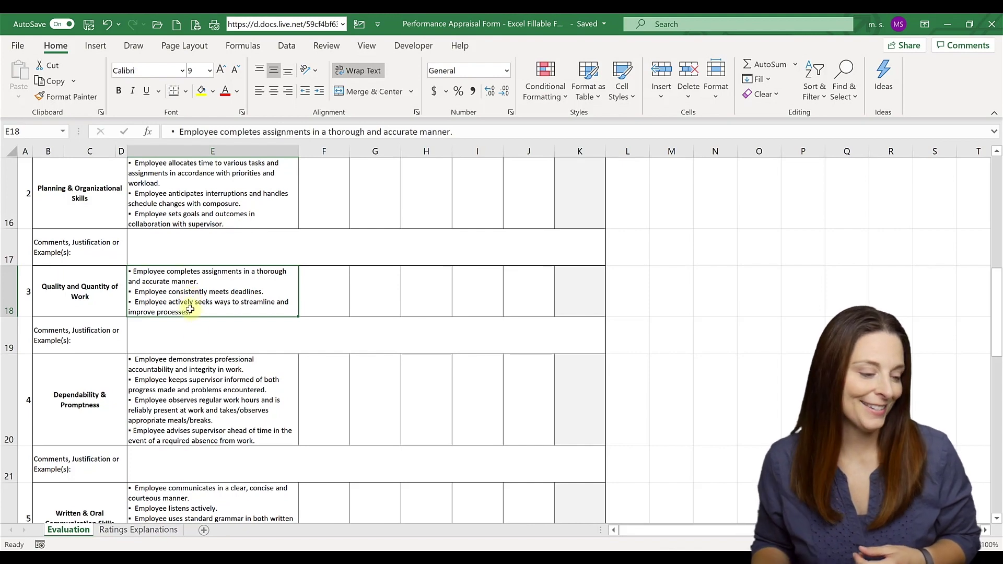
pyautogui.scroll(-1, 234, 405)
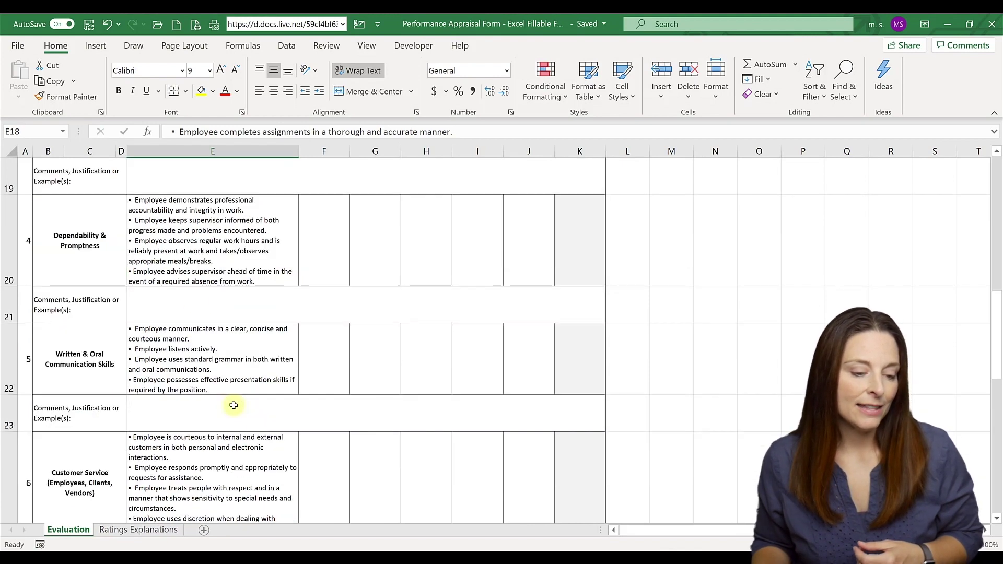
pyautogui.scroll(-4, 234, 406)
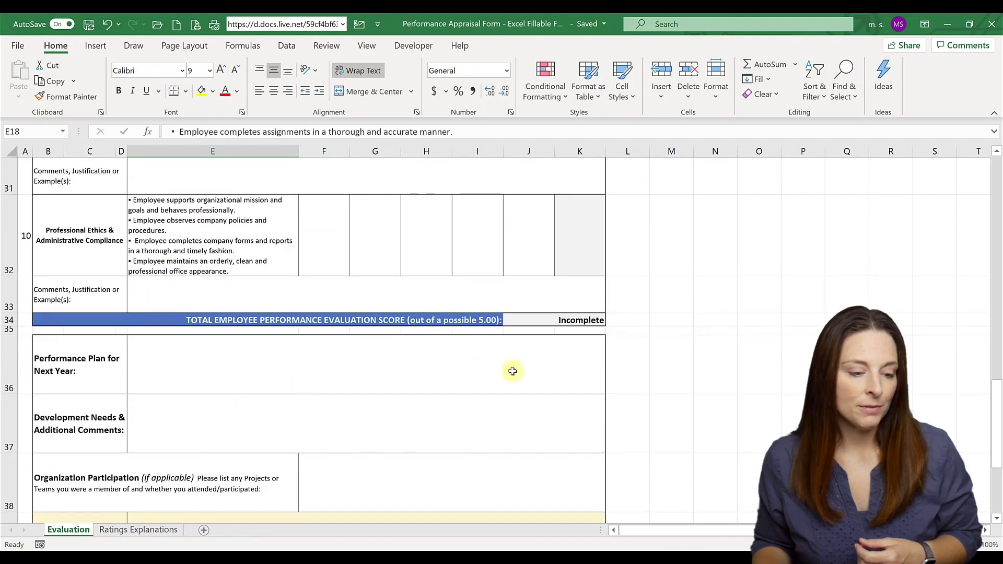
# Inspect the formula behind the total employee performance evaluation score in row 34 and close it without editing
pyautogui.click(585, 320)
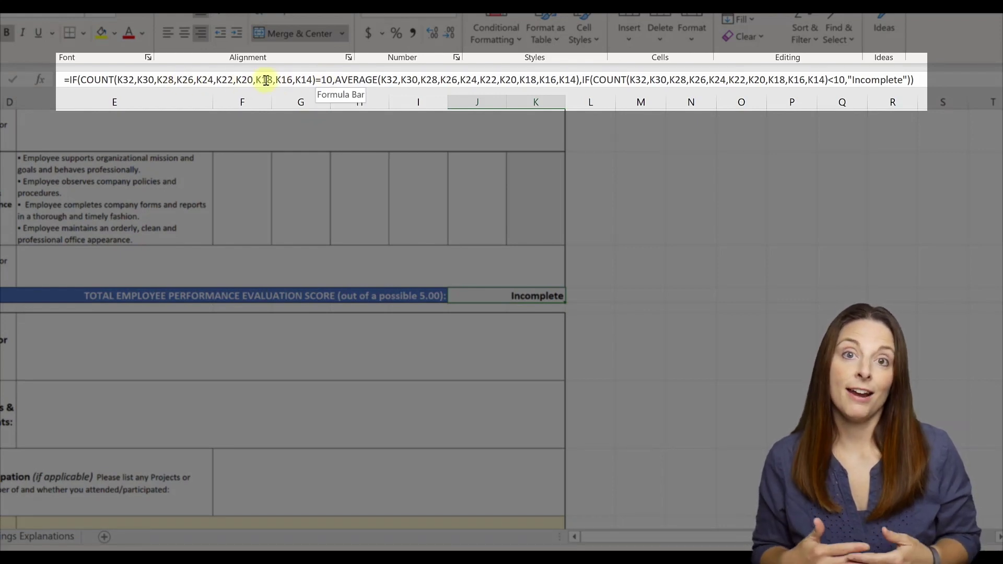
pyautogui.click(333, 78)
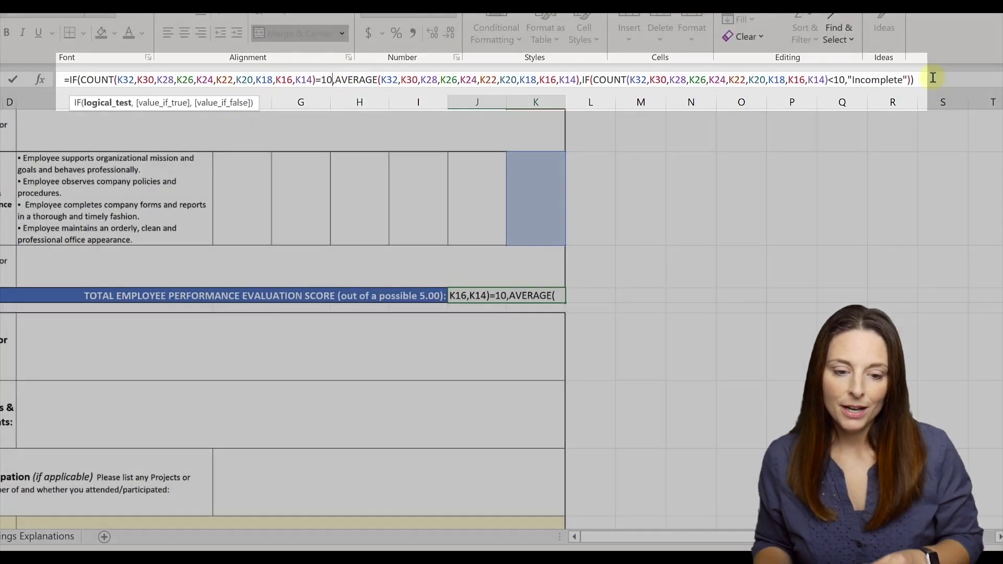
pyautogui.click(932, 78)
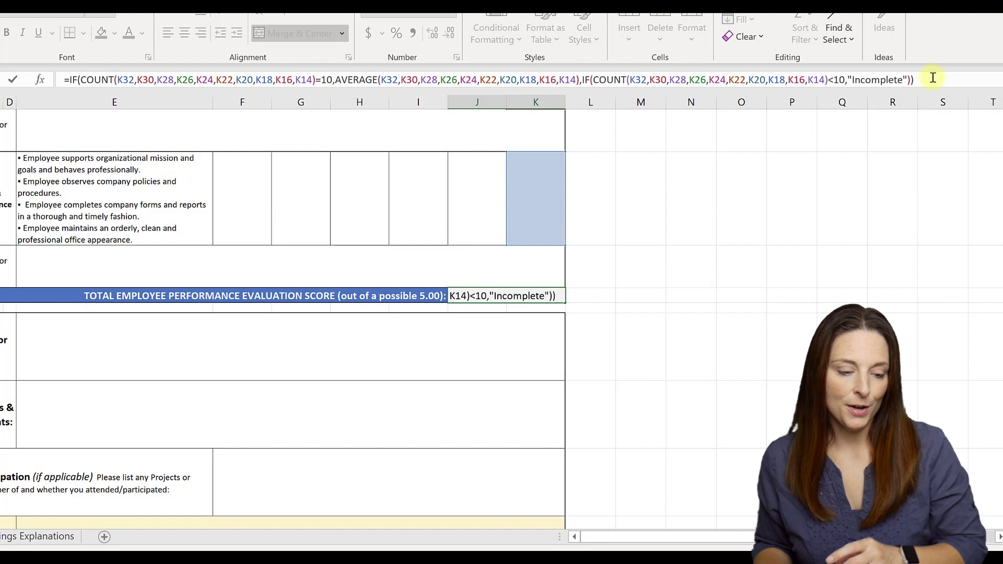
pyautogui.press('Return')
# Review the performance plan, comments and signature sections at the end of the form
pyautogui.scroll(-1, 331, 336)
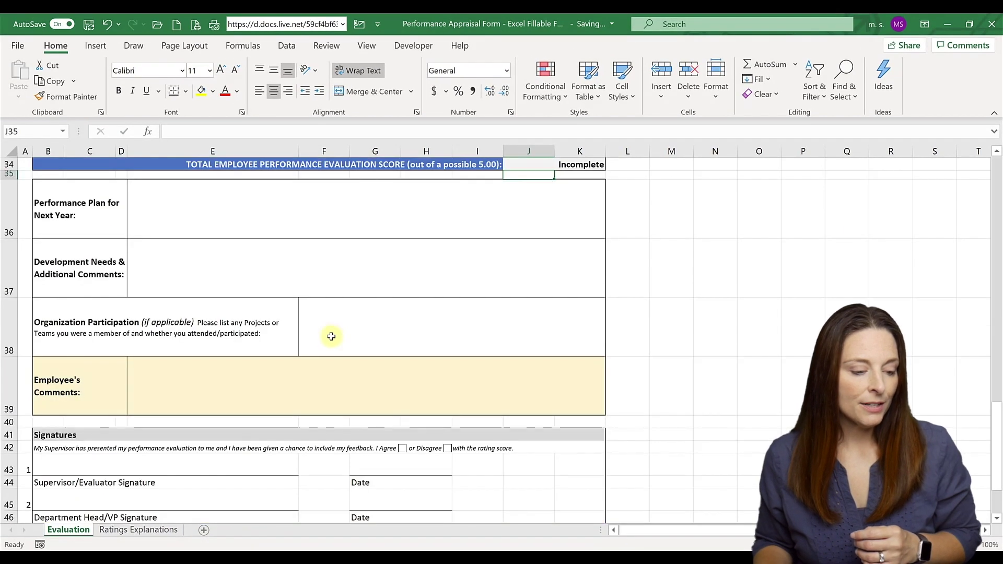
pyautogui.scroll(-1, 331, 336)
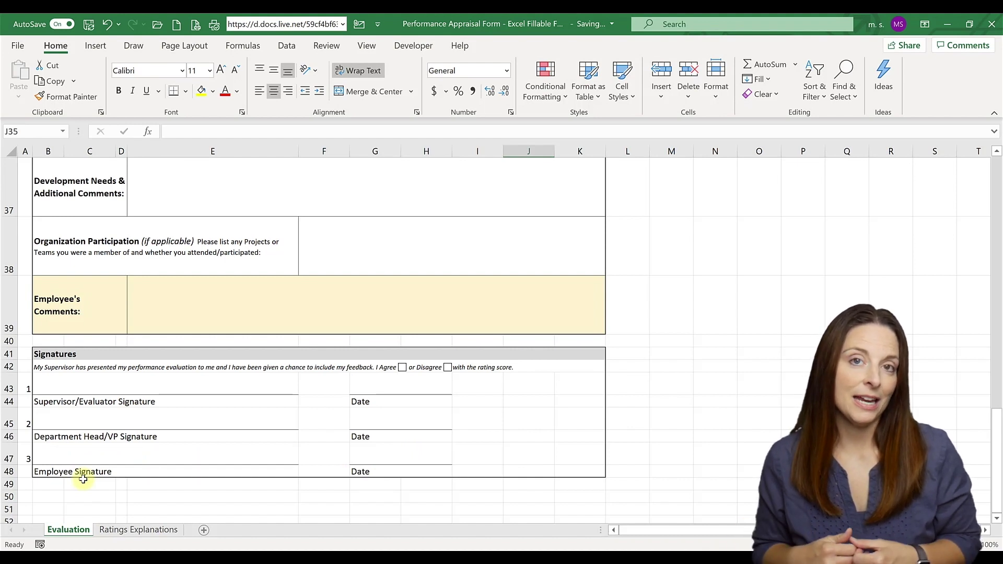
pyautogui.click(141, 438)
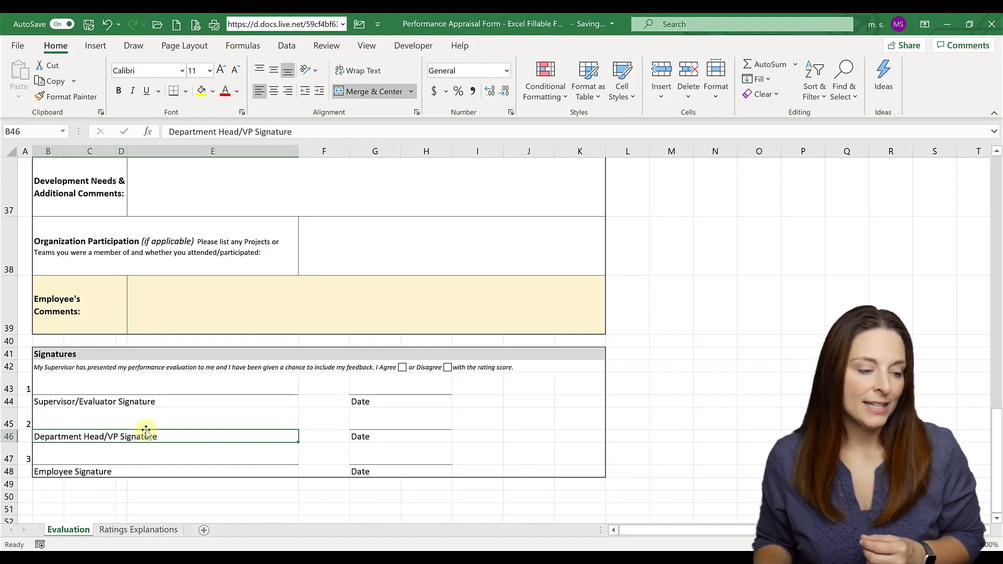
pyautogui.scroll(6, 147, 431)
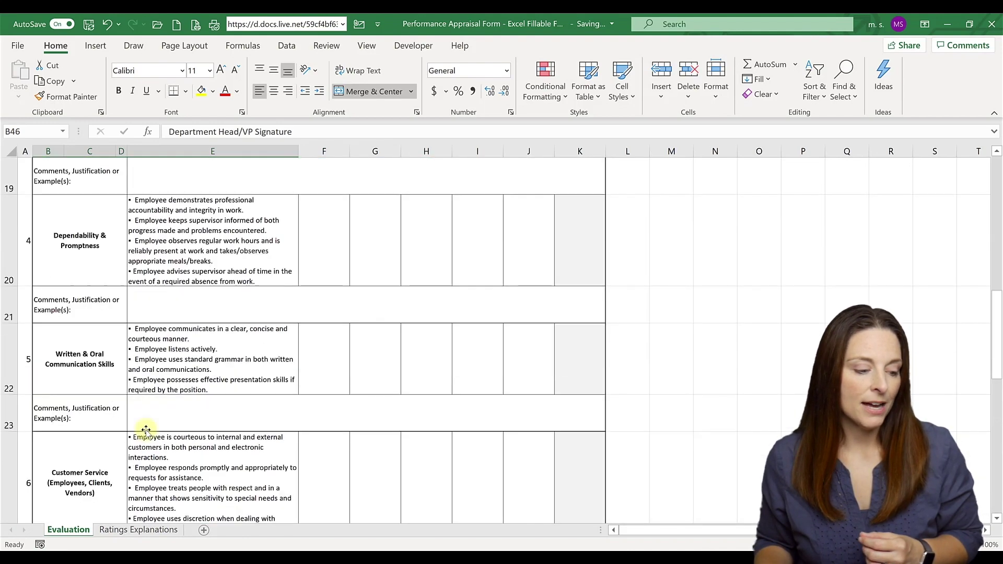
pyautogui.scroll(-5, 146, 430)
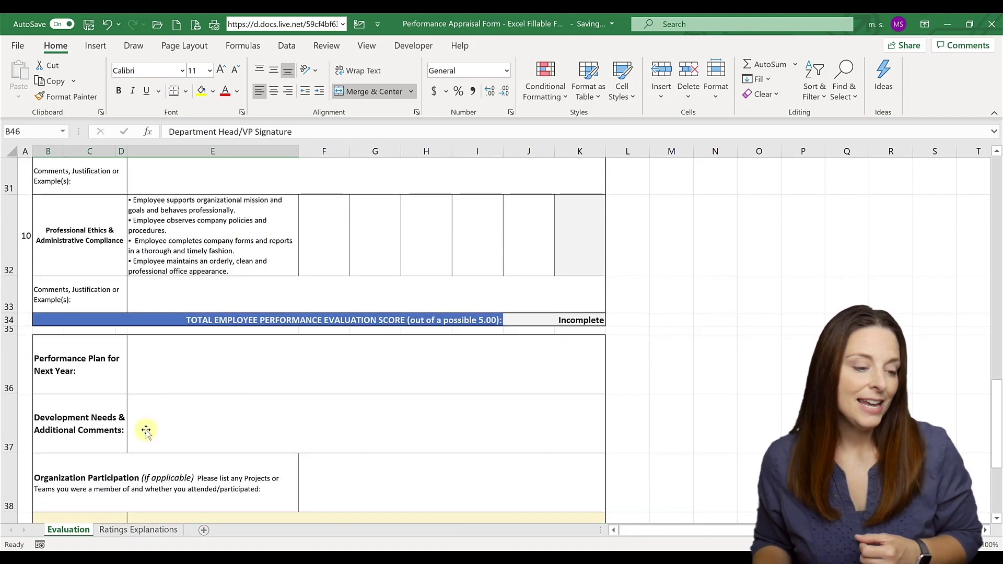
# Select the form's title cell B2 on the Evaluation sheet and open the Protect Sheet settings
pyautogui.scroll(10, 147, 430)
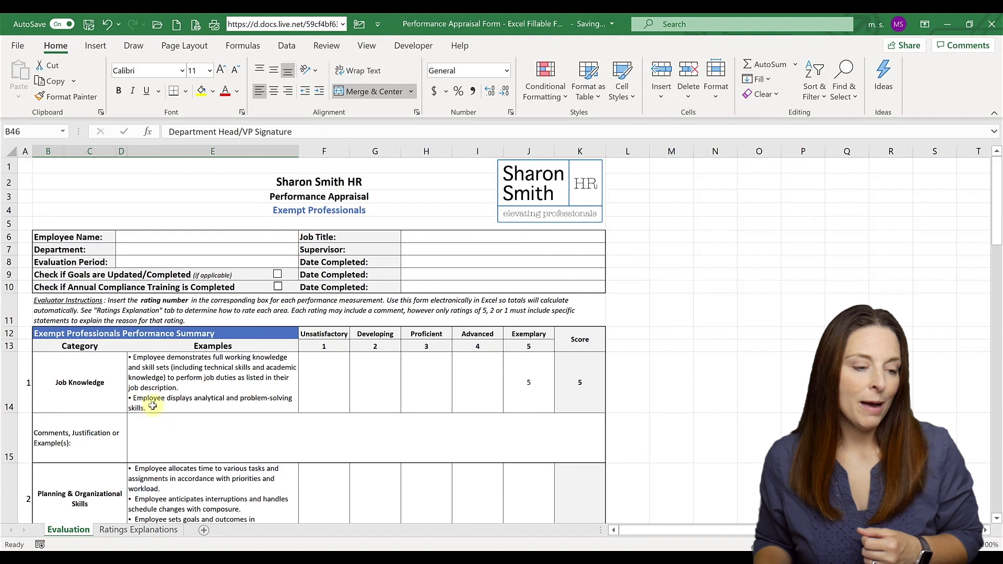
pyautogui.click(301, 181)
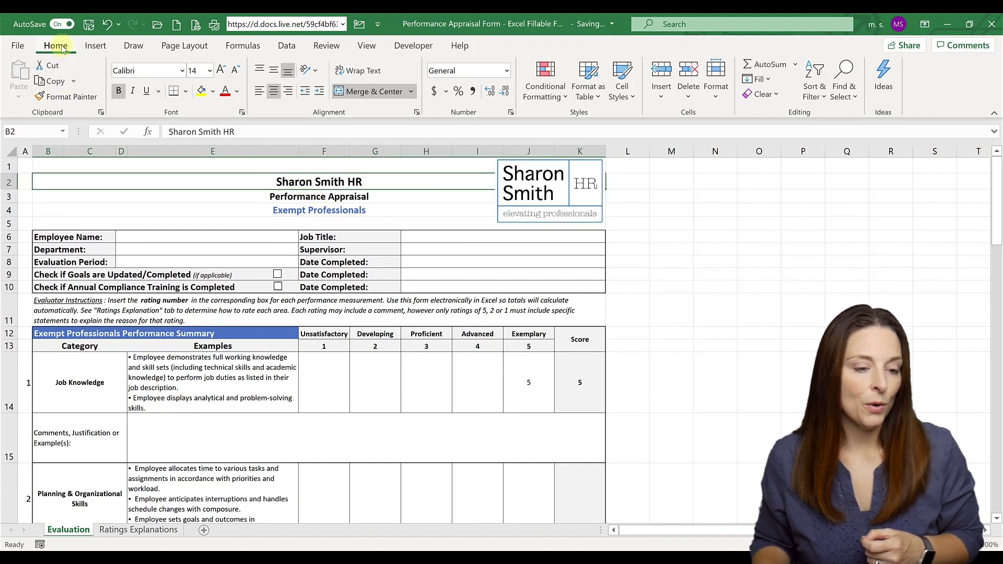
pyautogui.click(715, 83)
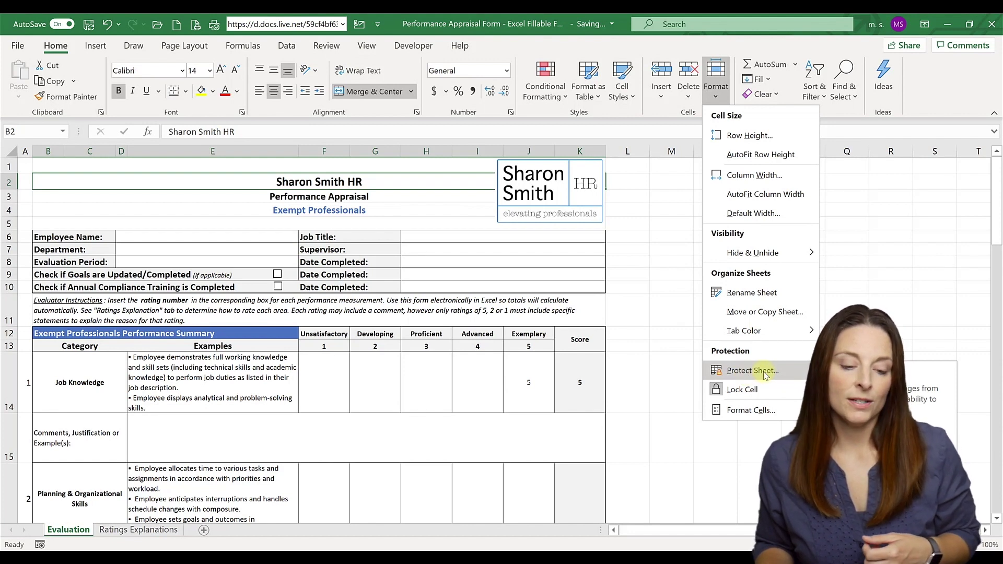
pyautogui.click(764, 370)
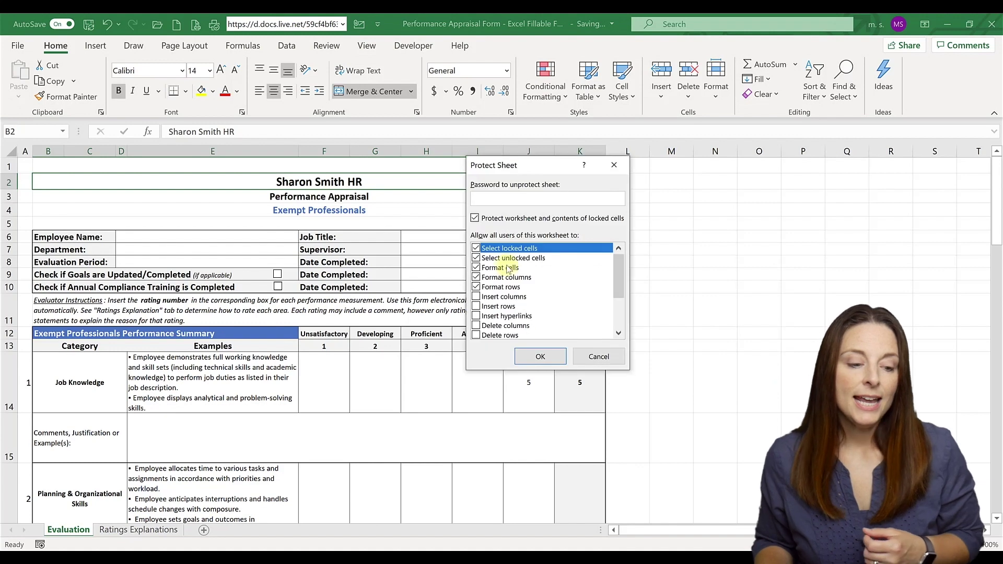